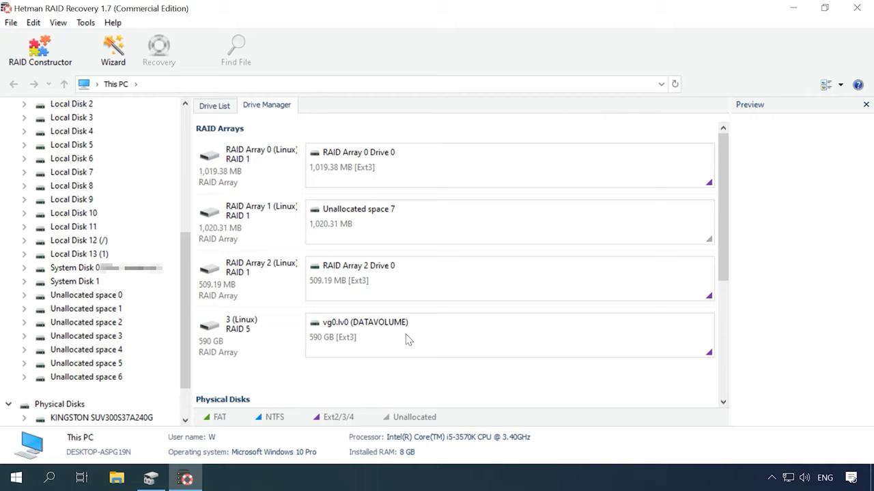
Run a fast scan of the vg0.lv0 (DATAVOLUME) partition on the Linux RAID 5 array.
left_click(253, 345)
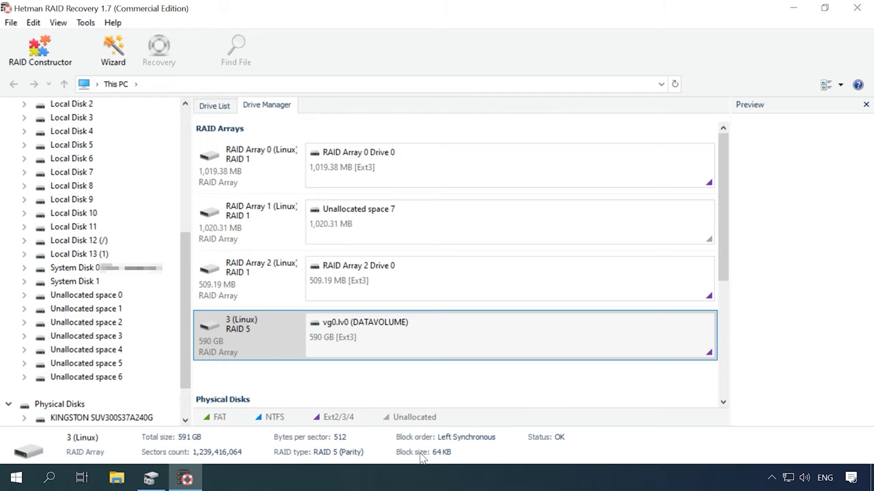
left_click(420, 336)
right_click(418, 333)
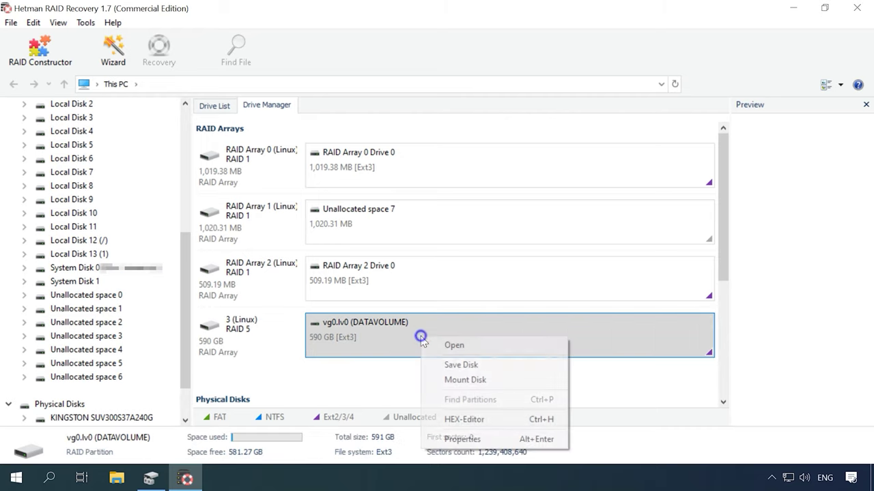
left_click(461, 348)
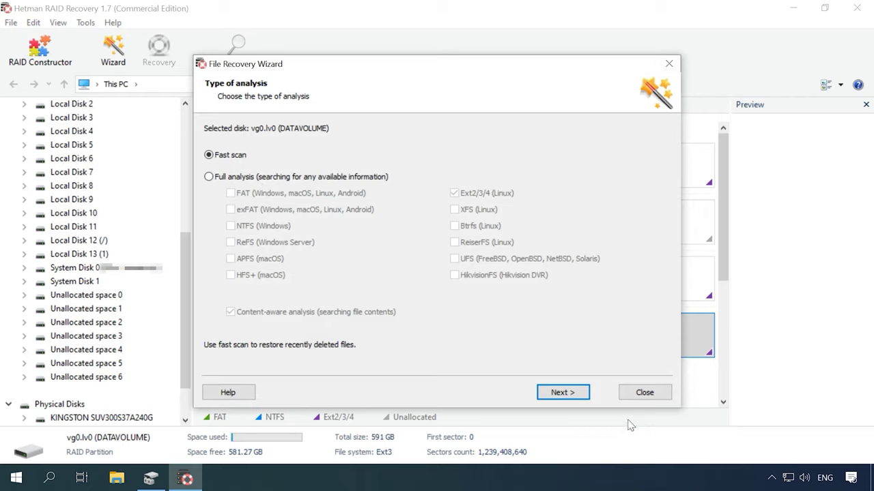
left_click(561, 393)
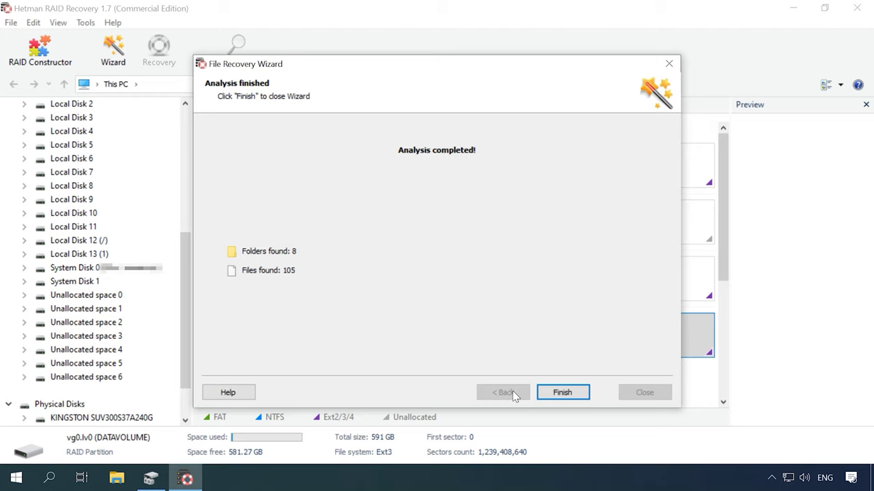
left_click(560, 393)
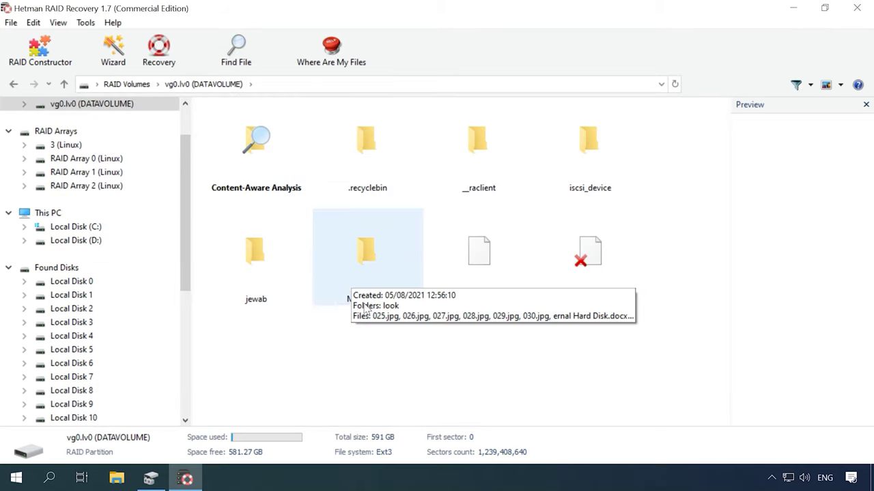
Open the Multimedia folder of the scanned volume and preview the deleted images 025.jpg and 026.jpg.
left_click(382, 282)
double_click(381, 282)
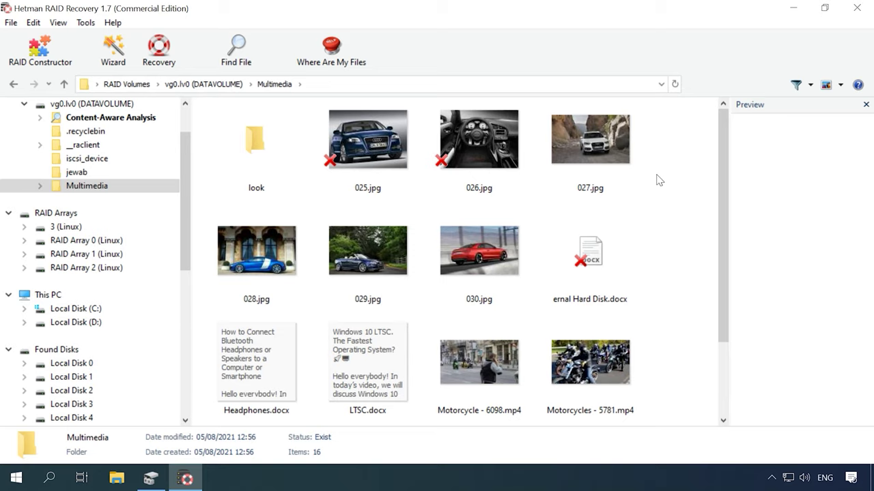
left_click(353, 164)
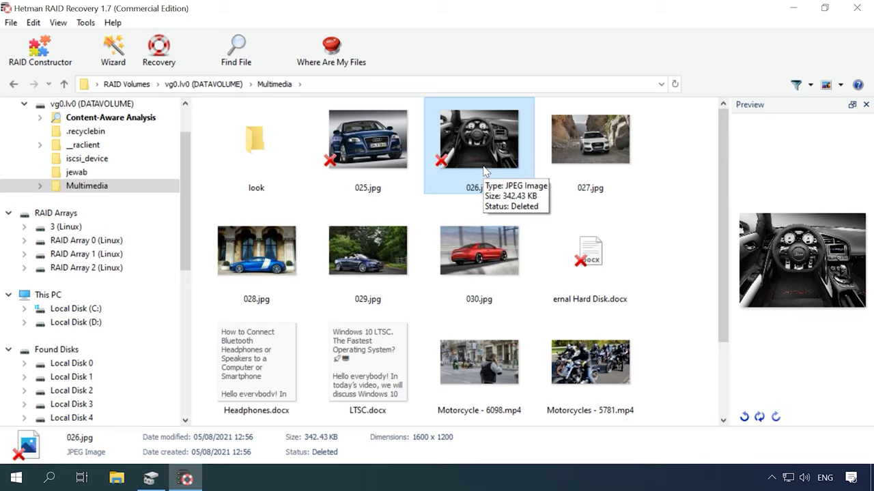
Recover the images 025.jpg, 026.jpg and 027.jpg using the Save to hard disk method.
left_click_drag(703, 147, 372, 159)
left_click(156, 68)
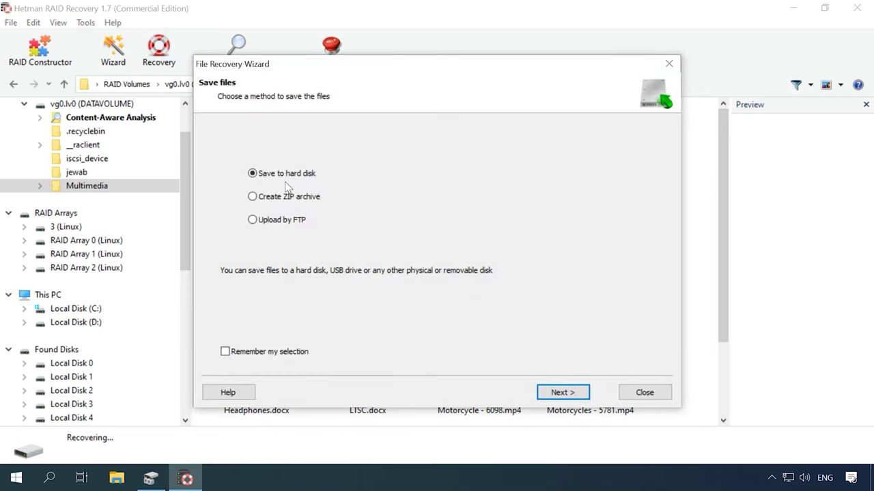
left_click(562, 393)
left_click(561, 392)
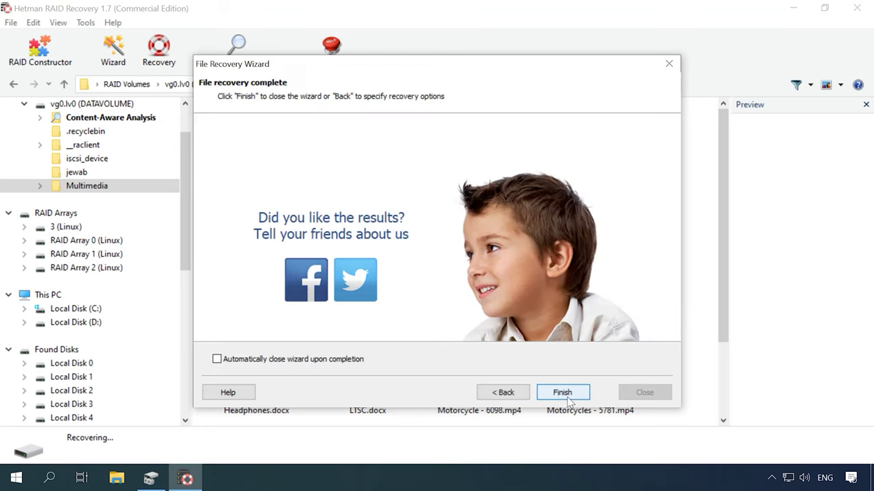
left_click(563, 393)
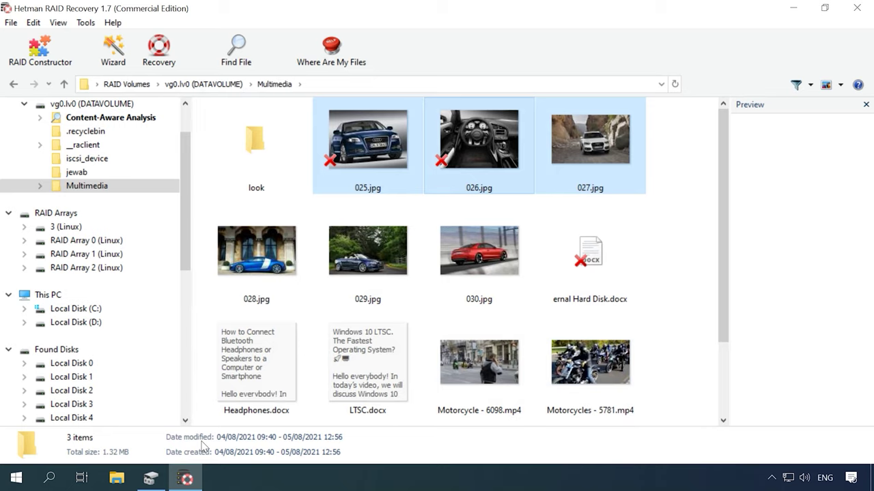
Switch to File Explorer and check the recovered images in their destination folder on Local Disk (C:).
left_click(116, 480)
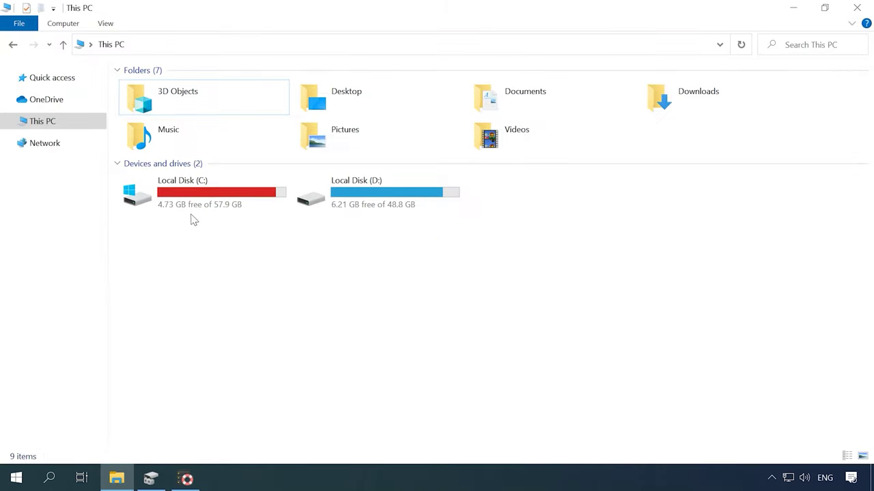
double_click(203, 194)
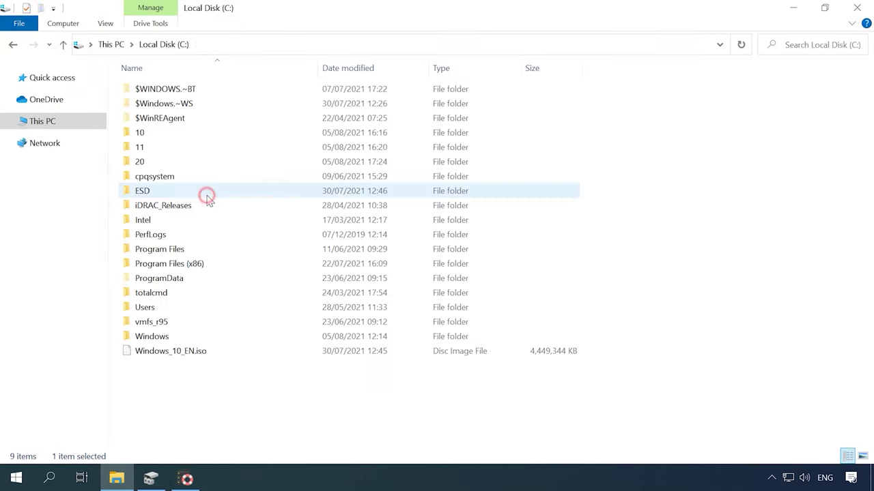
double_click(152, 169)
left_click_drag(393, 159, 159, 101)
left_click(374, 176)
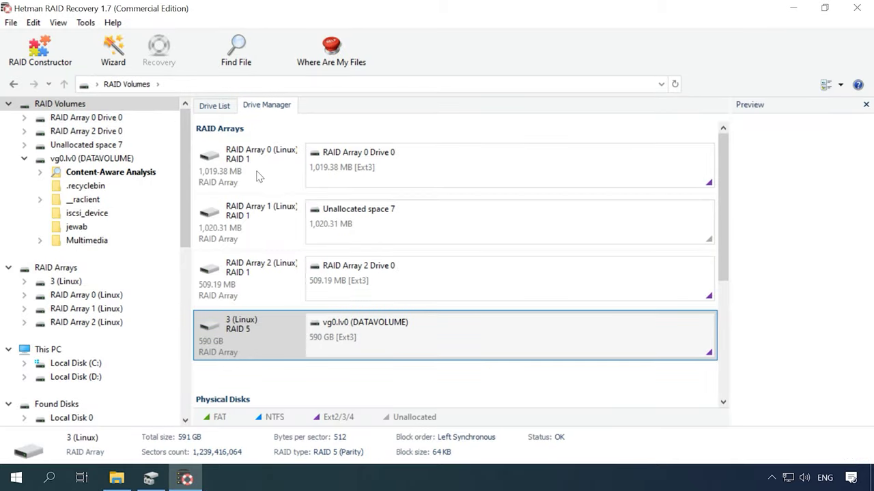
Run a fast scan of the RAID Array 0 Drive 0 partition on the first Linux RAID 1 array.
left_click(257, 175)
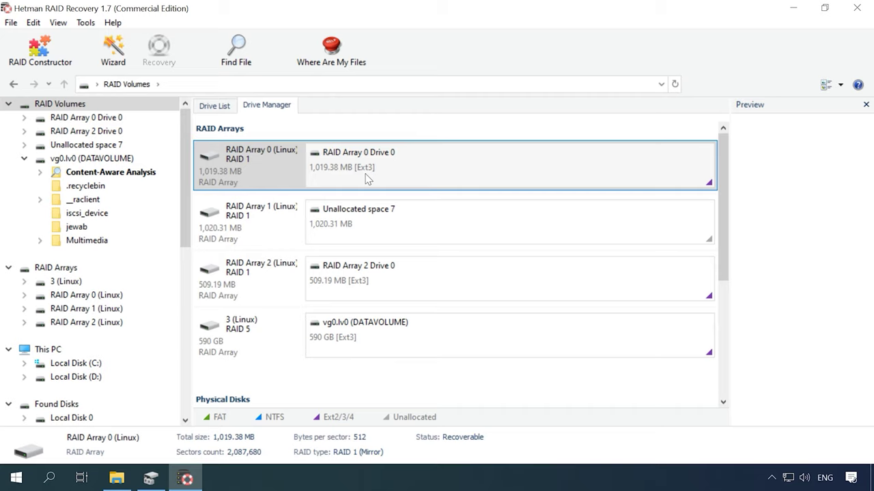
left_click(265, 340)
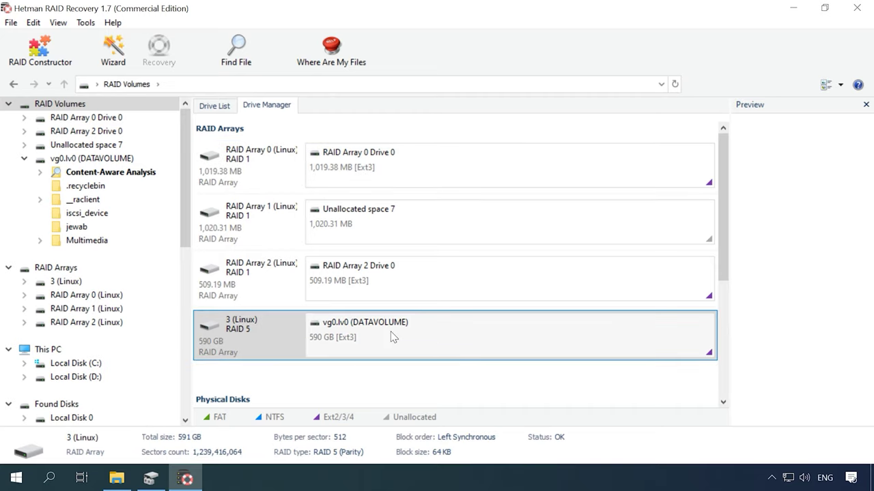
left_click(402, 168)
right_click(408, 163)
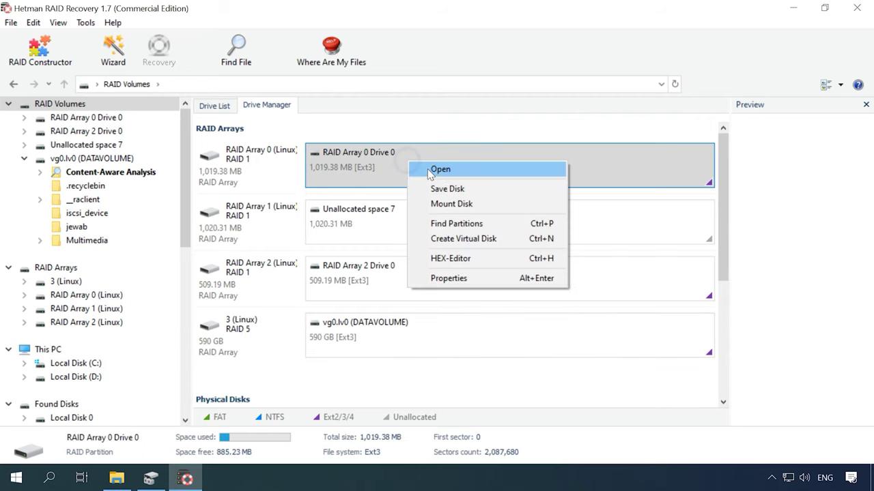
left_click(441, 171)
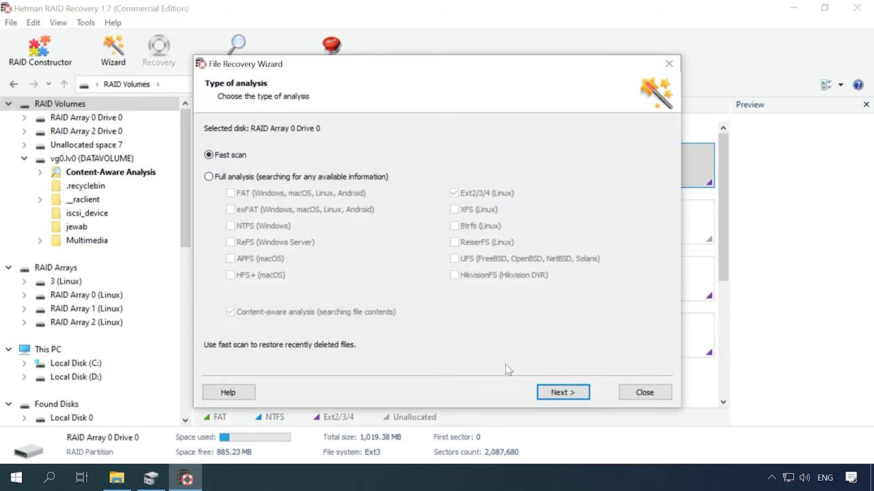
left_click(562, 393)
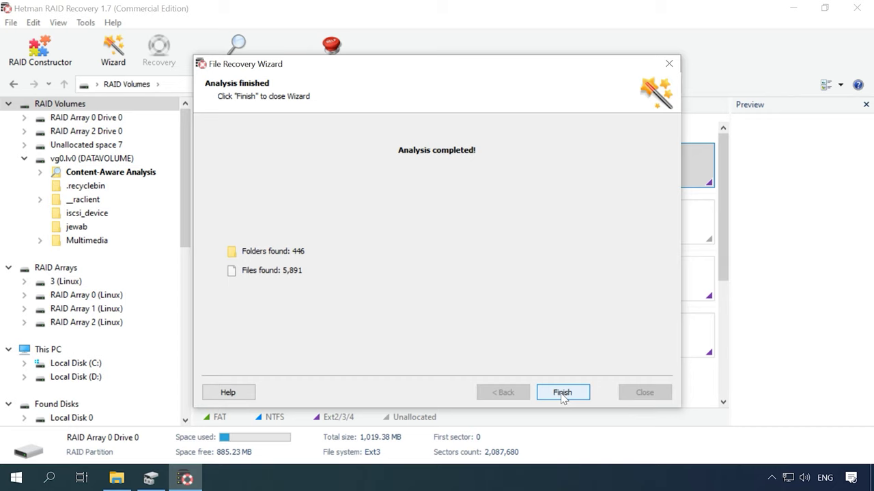
left_click(562, 394)
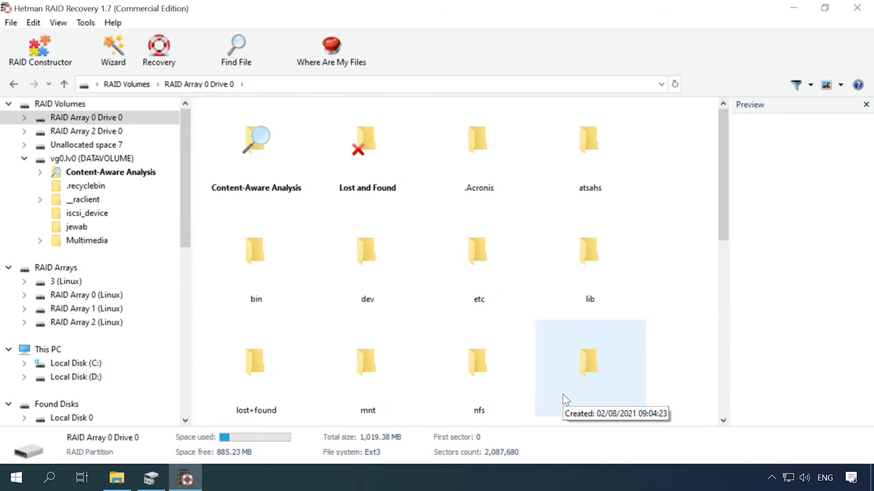
Search RAID Array 0 Drive 0 for files matching *jpg and look through the results.
mouse_move(725, 198)
left_mouse_down()
mouse_move(683, 377)
mouse_move(687, 285)
mouse_move(723, 283)
mouse_move(729, 193)
left_mouse_up()
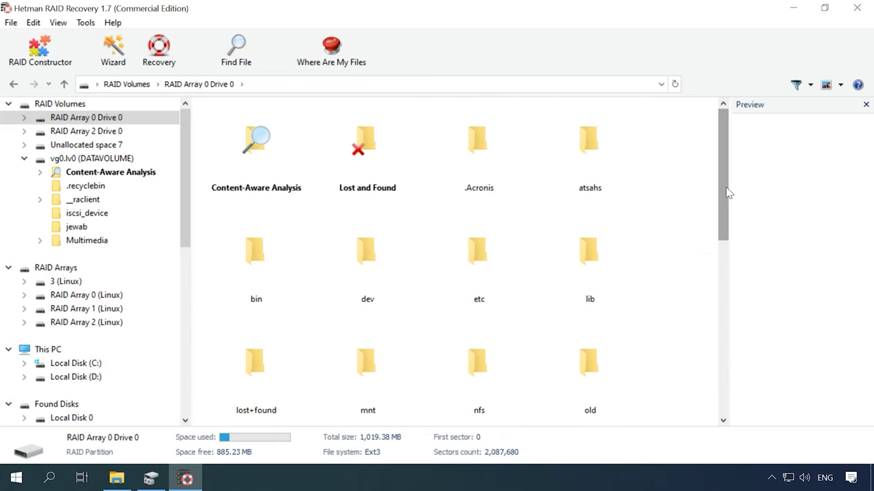
left_click(236, 52)
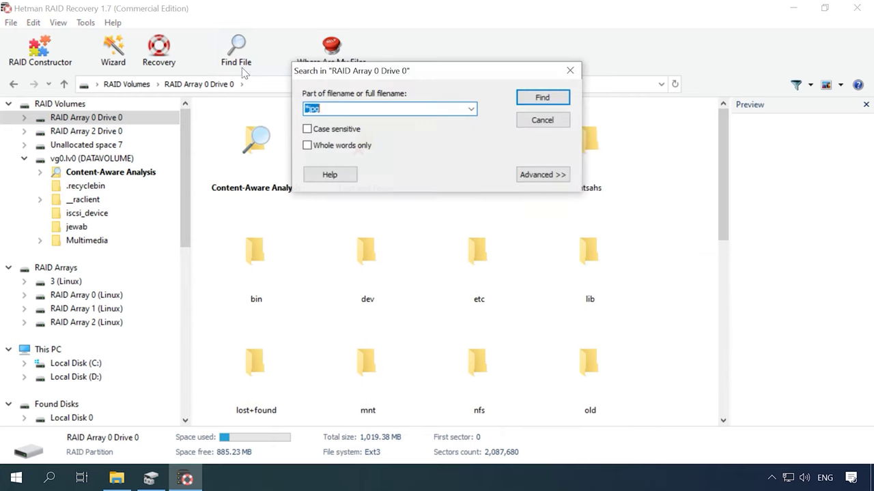
left_click(535, 103)
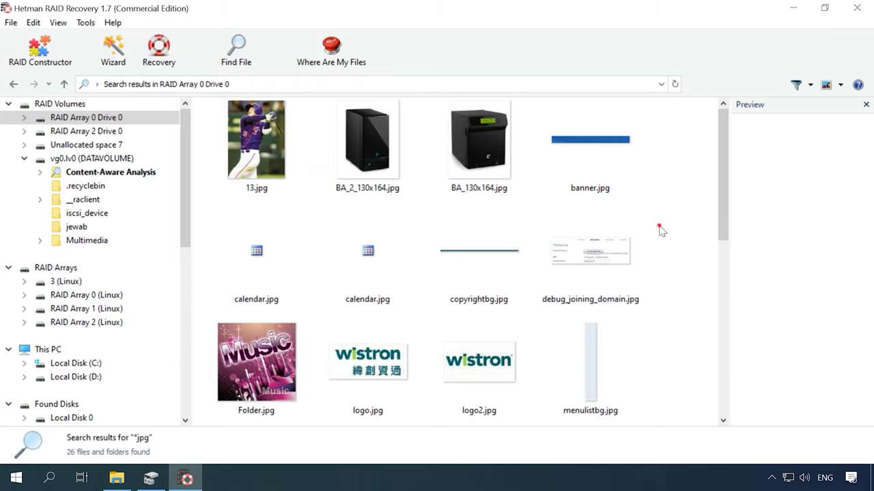
left_click_drag(722, 213, 673, 393)
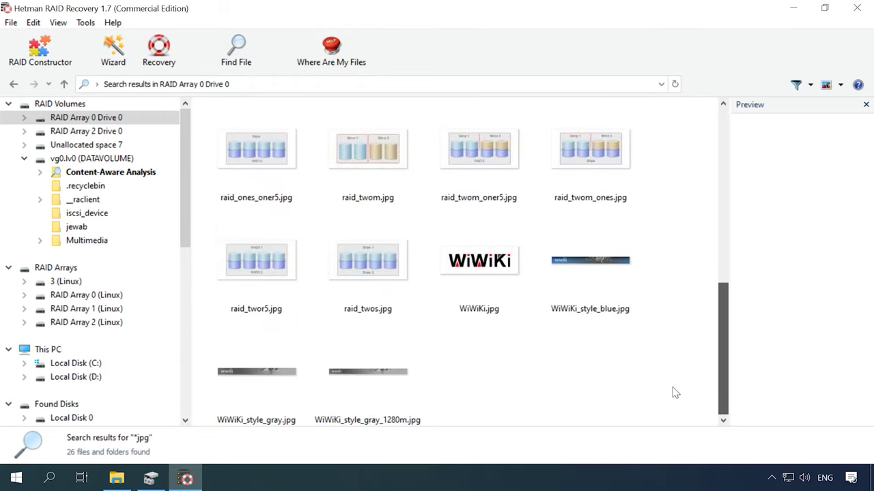
scroll(679, 355, "up", 3)
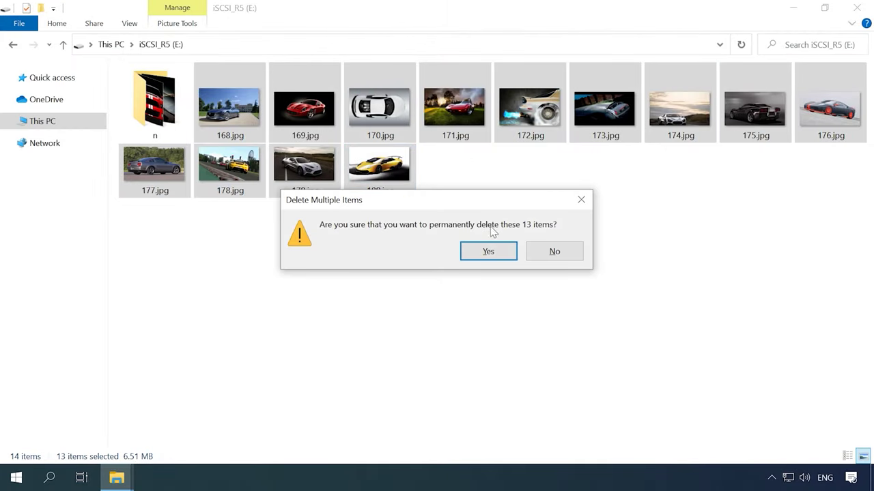
Permanently delete the selected images 168.jpg to 180.jpg from iSCSI_R5 (E:) and launch Hetman RAID Recovery from the desktop.
left_click(490, 253)
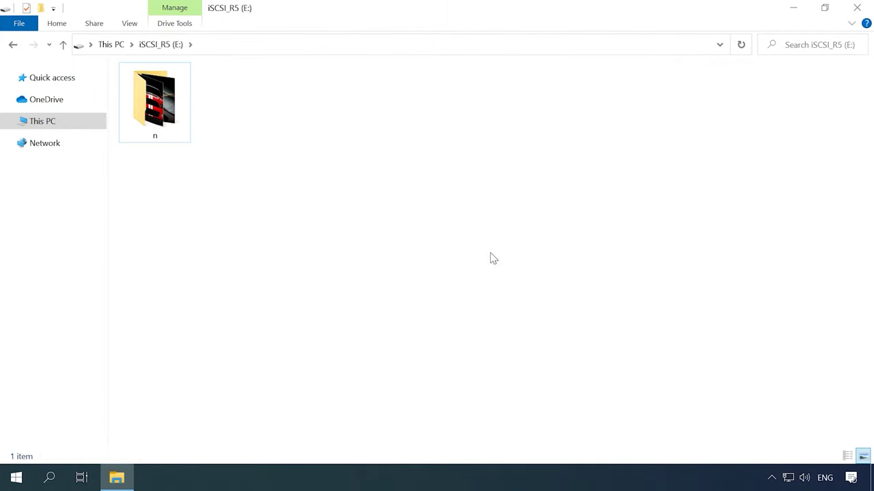
left_click(792, 9)
double_click(26, 103)
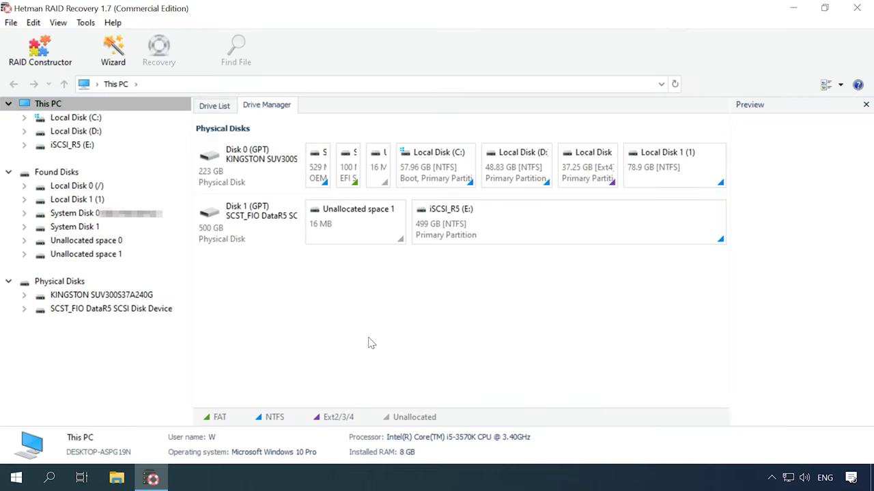
Run a fast scan of the iSCSI_R5 (E:) partition on the SCST_FIO DataR5 disk.
left_click(251, 228)
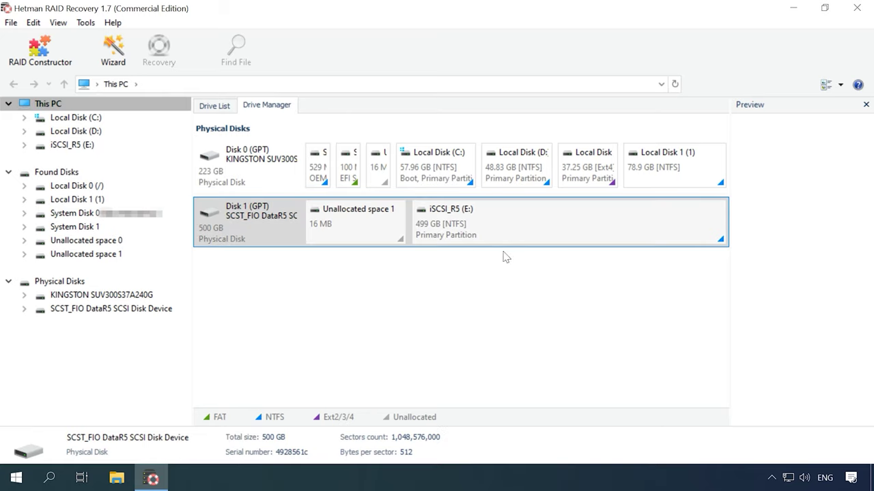
left_click(505, 226)
right_click(503, 224)
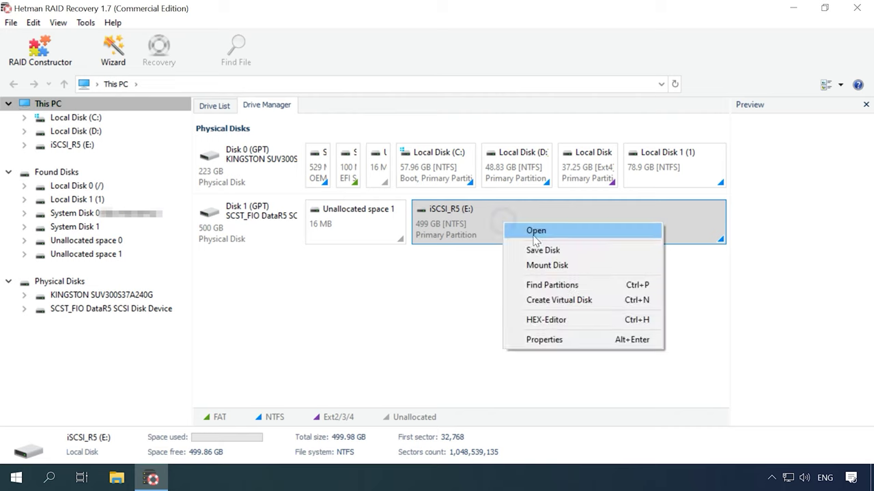
left_click(539, 232)
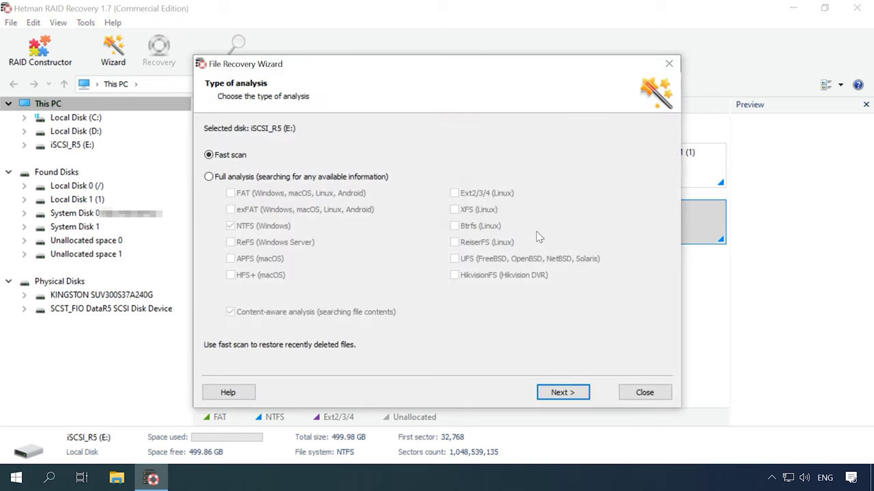
left_click(553, 395)
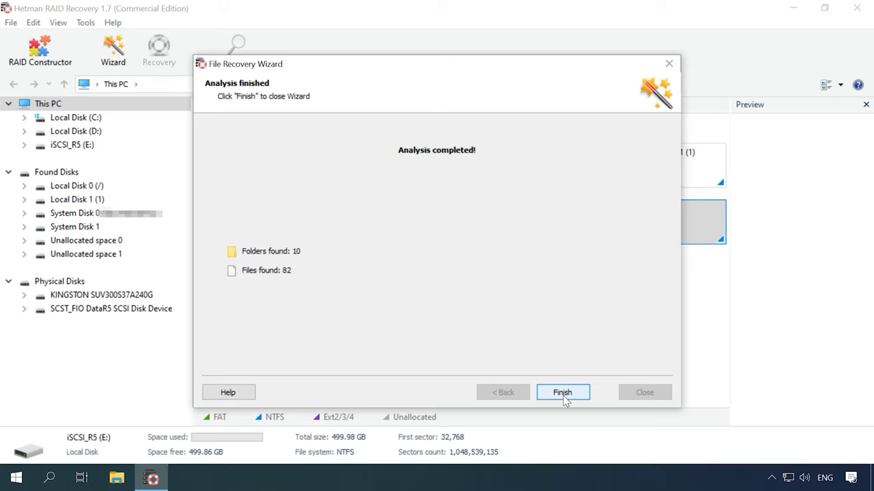
left_click(562, 396)
Preview the deleted images 170.jpg and 180.jpg, and select all deleted images from 168.jpg to 180.jpg.
mouse_move(723, 268)
left_mouse_down()
mouse_move(721, 403)
mouse_move(726, 280)
left_mouse_up()
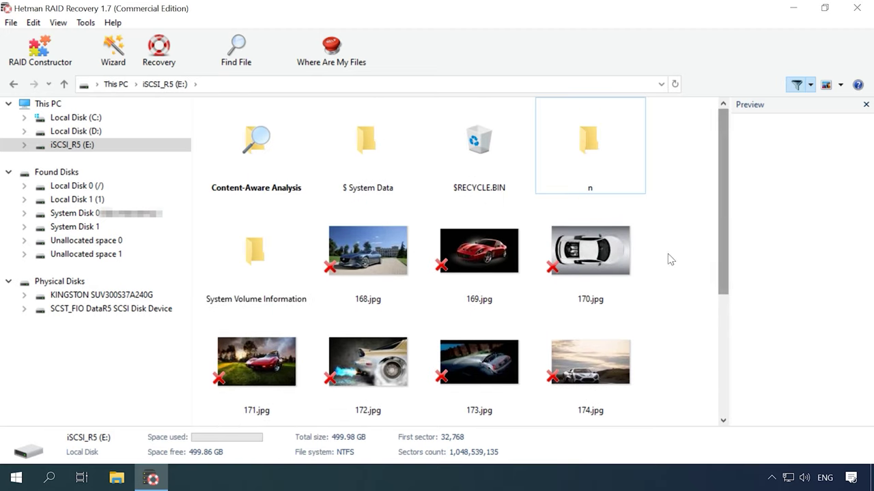
left_click(630, 254)
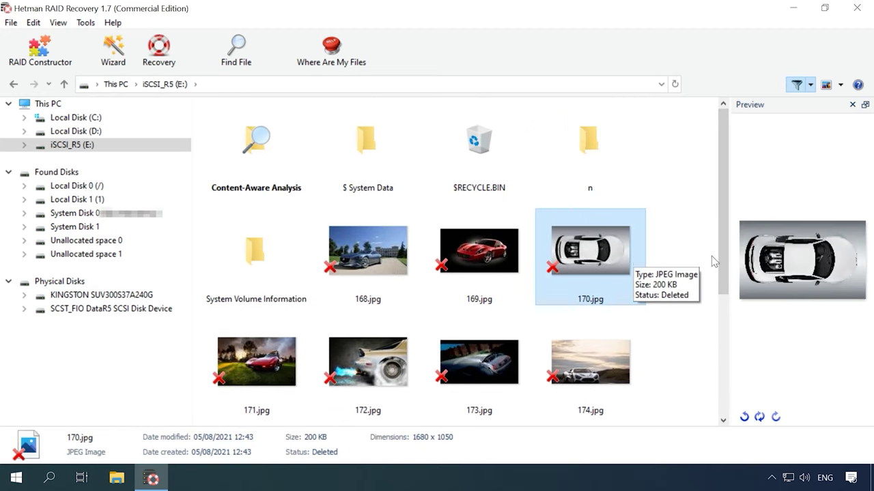
left_click_drag(724, 219, 717, 386)
left_click(349, 382)
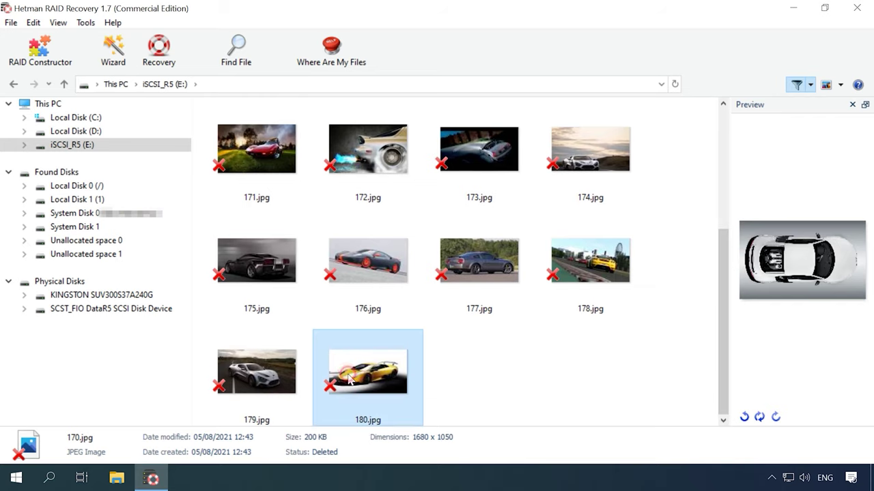
scroll(355, 383, "up", 3)
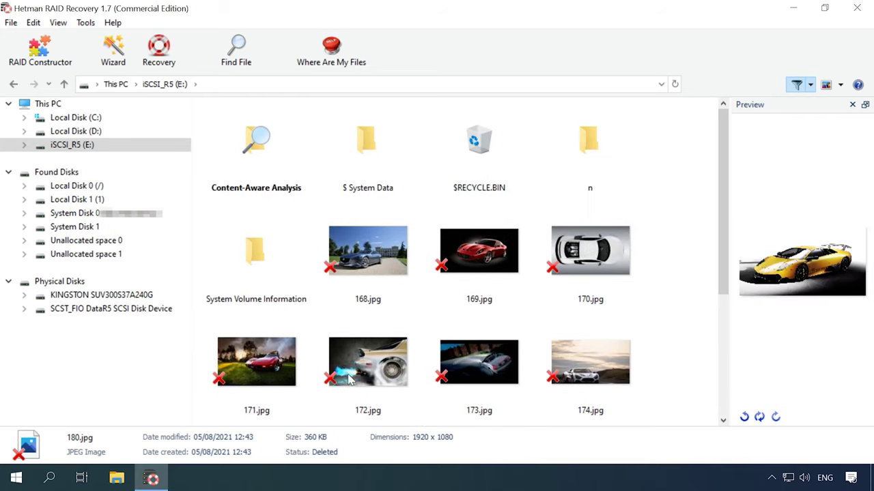
left_click(372, 264, "shift")
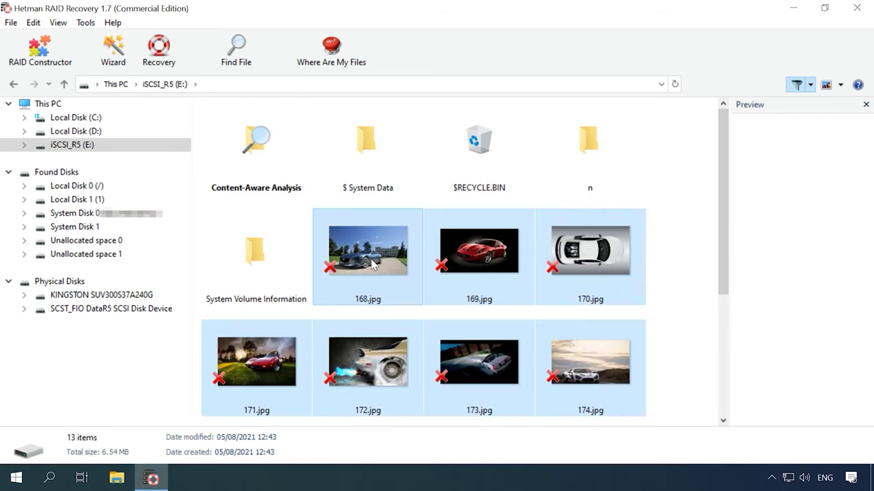
Recover the selected deleted images to the hard disk folder C:\11\, keeping folder structure and alternate data streams.
left_click(166, 66)
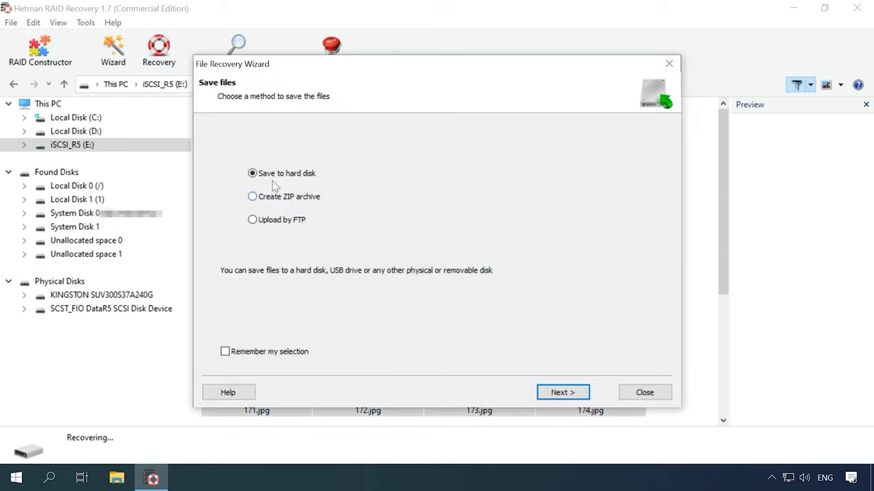
left_click(562, 393)
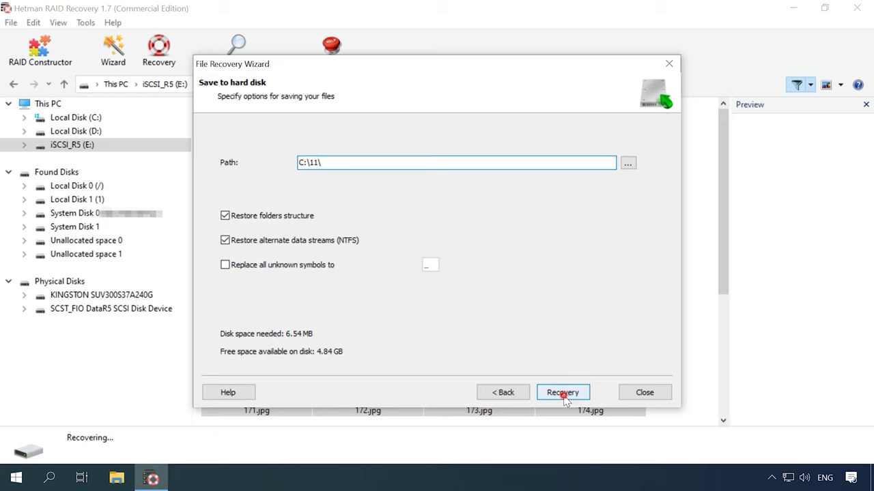
left_click(563, 393)
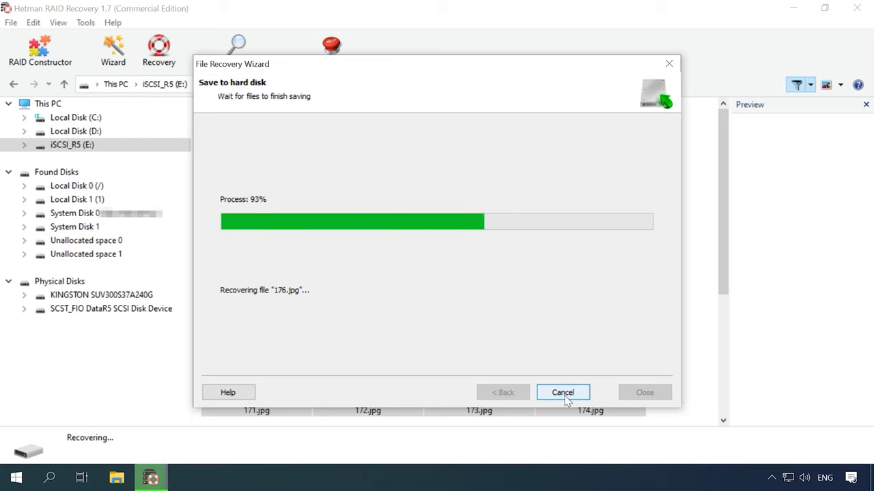
left_click(568, 394)
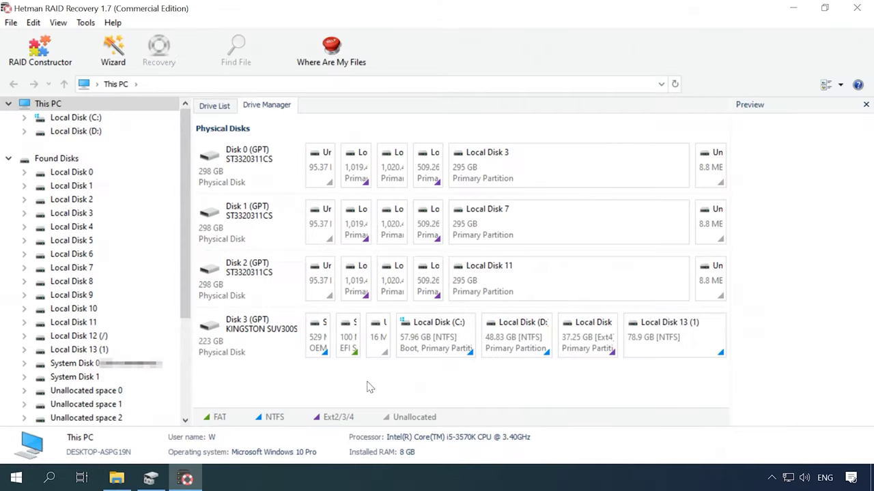
Start RAID Constructor and choose manual mode for adding the RAID array.
left_click(41, 54)
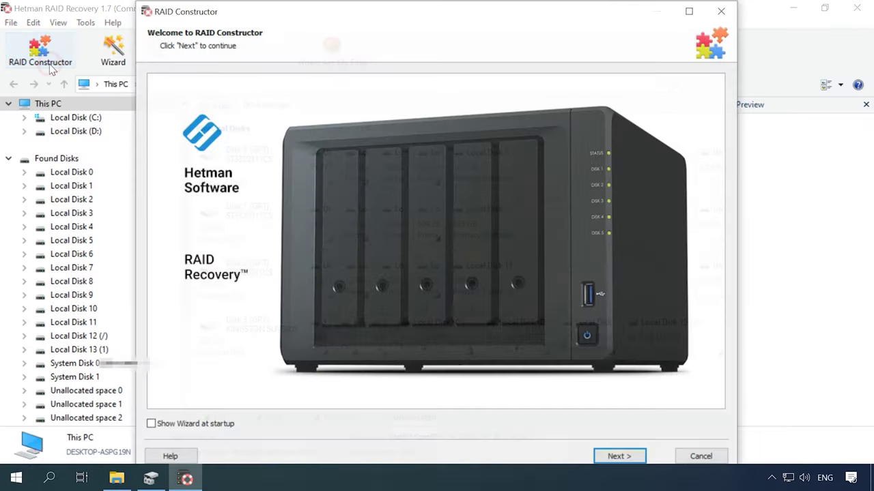
left_click(635, 459)
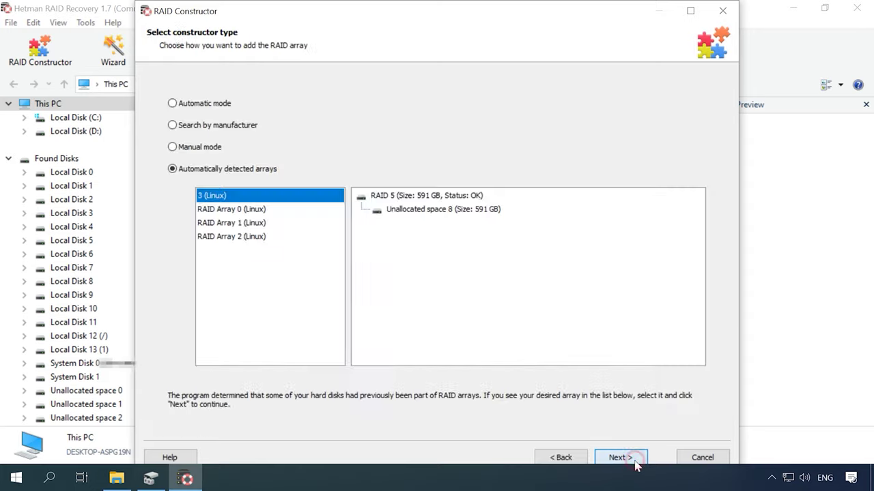
left_click(192, 148)
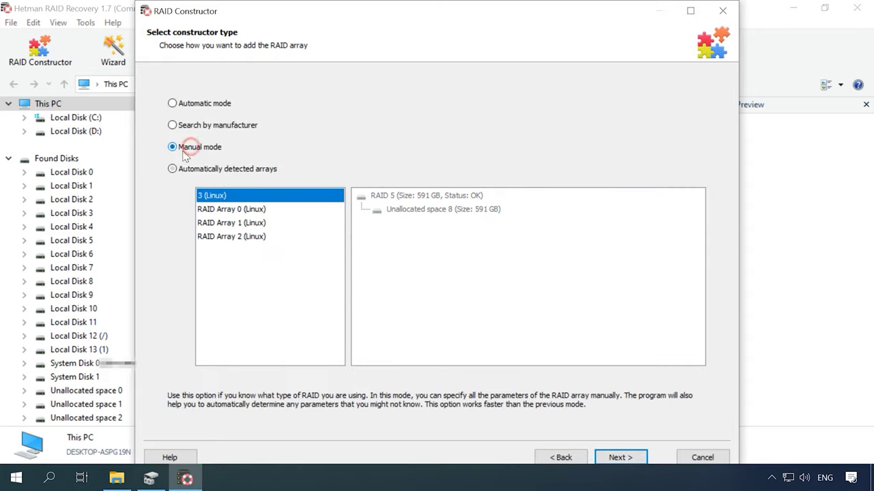
left_click(611, 460)
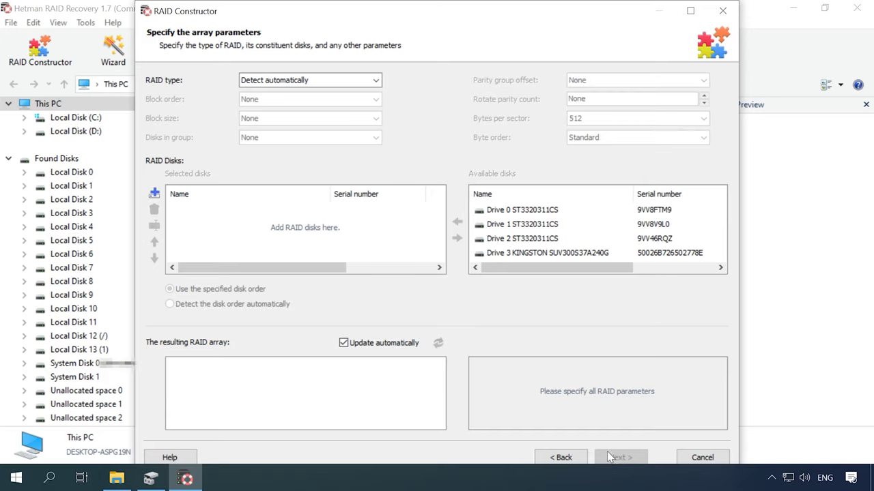
Set the array parameters to RAID 5 (Parity), Left Synchronous block order and 64 KB block size.
left_click(376, 79)
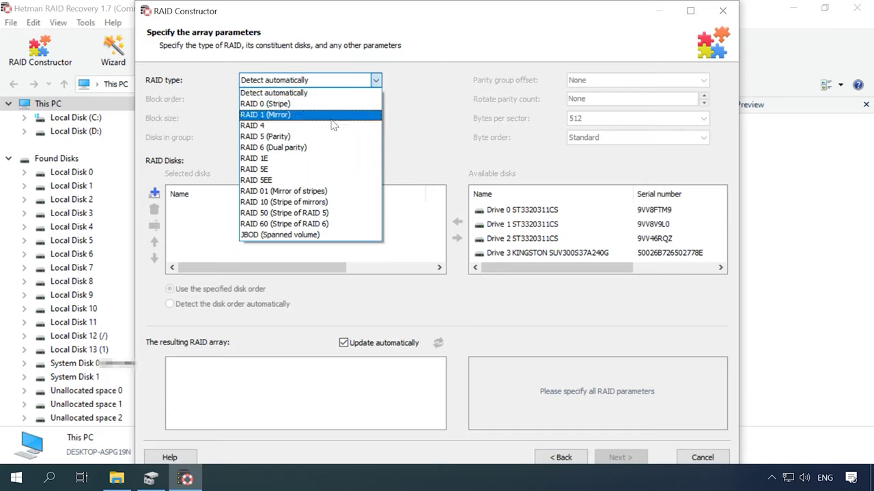
left_click(288, 138)
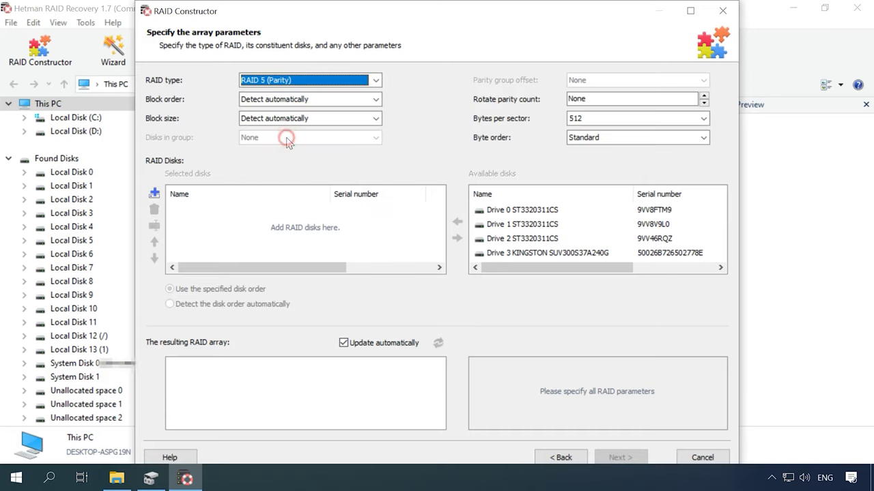
left_click(376, 99)
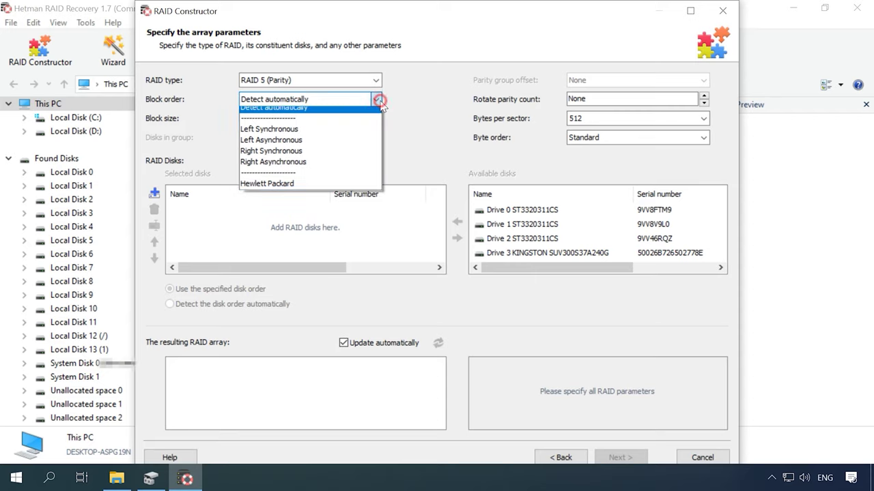
left_click(311, 137)
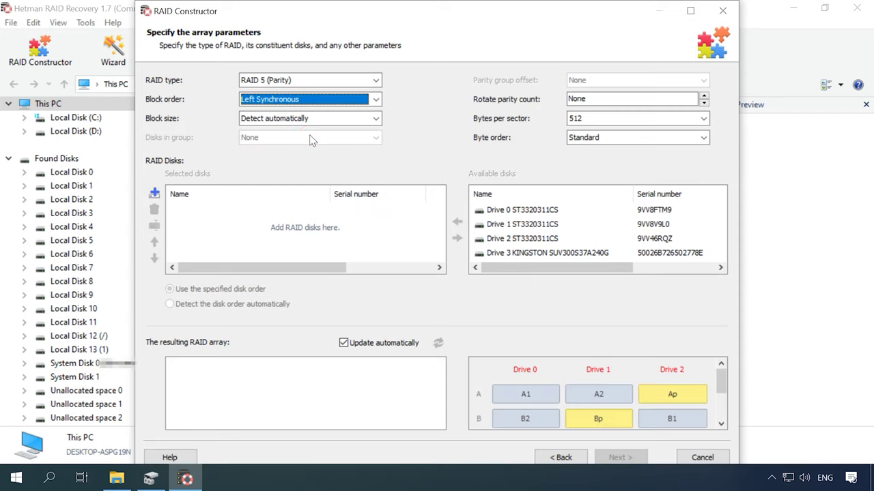
left_click(374, 118)
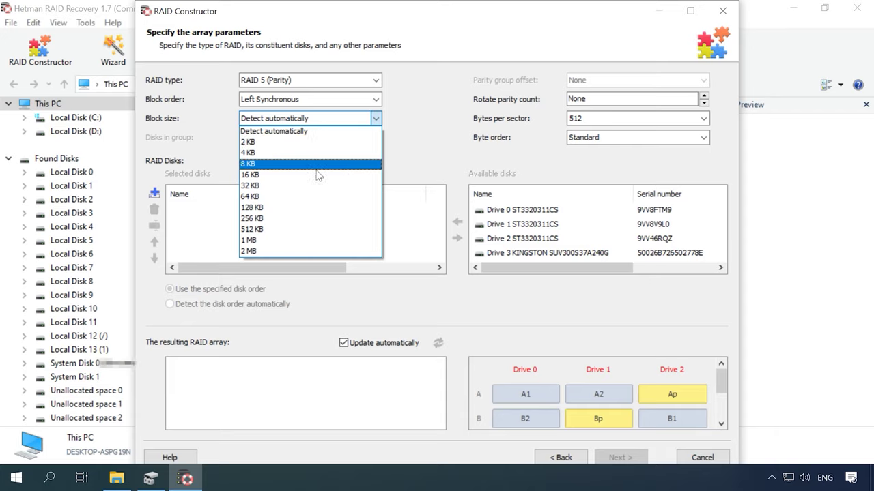
left_click(279, 197)
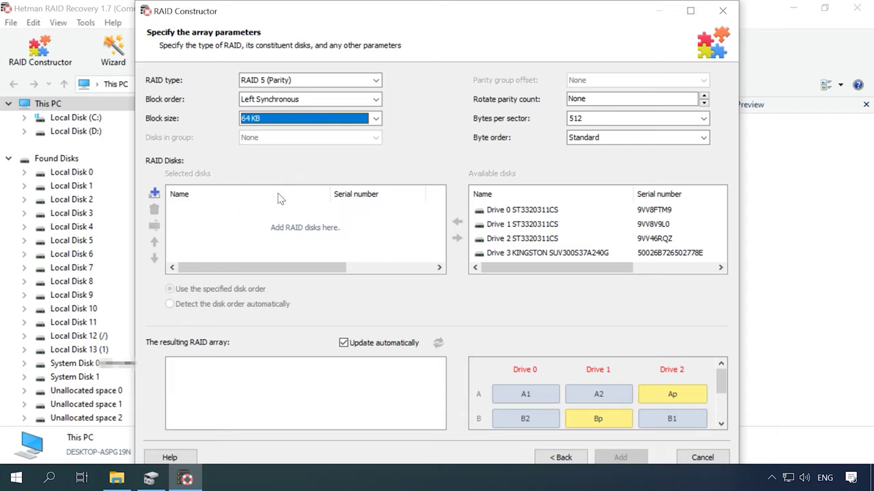
Add the three ST3320311CS disks, Drive 0, Drive 1 and Drive 2, to the RAID array.
left_click(539, 210)
left_click(458, 222)
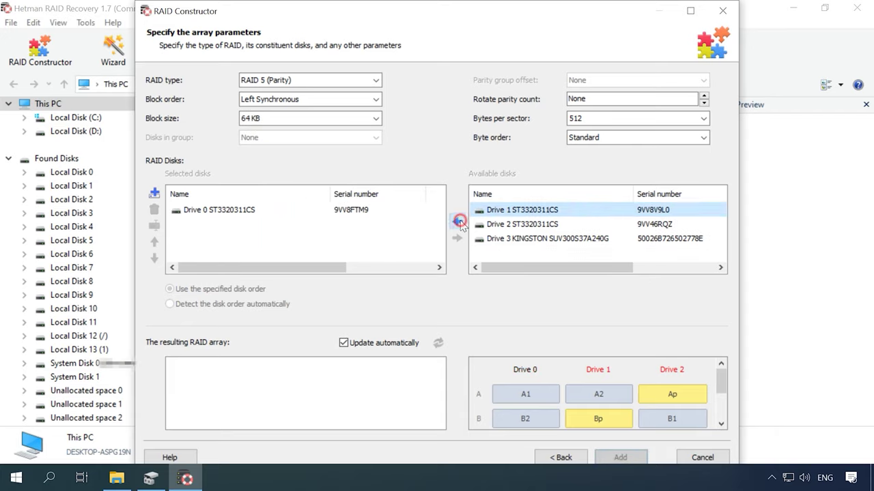
left_click(458, 222)
left_click(458, 222)
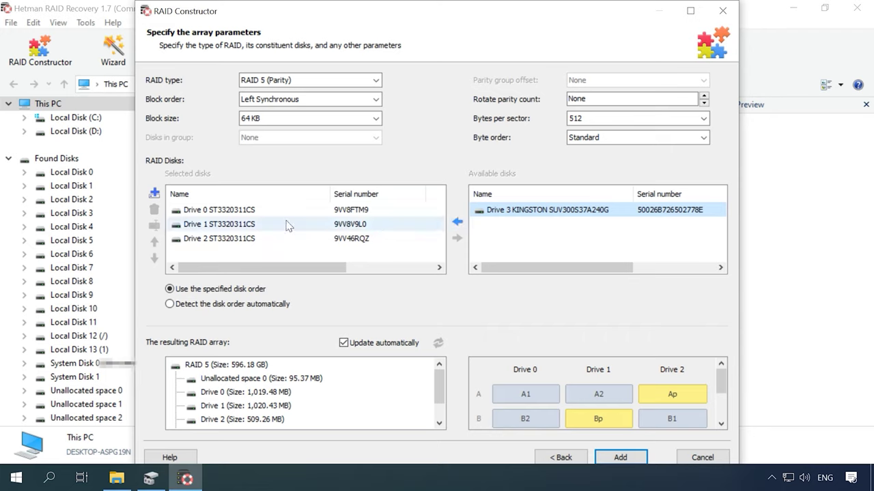
Move Drive 1 up one place in the array's disk order and back down again.
left_click(220, 224)
left_click(154, 242)
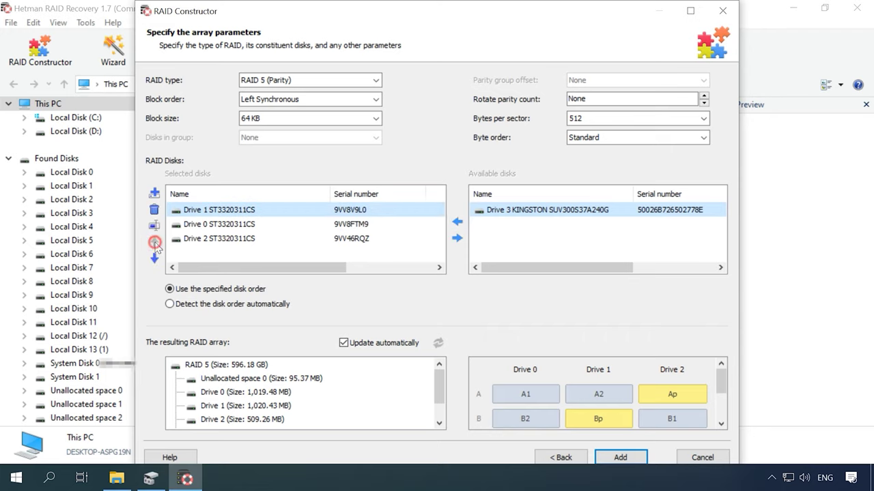
left_click(155, 258)
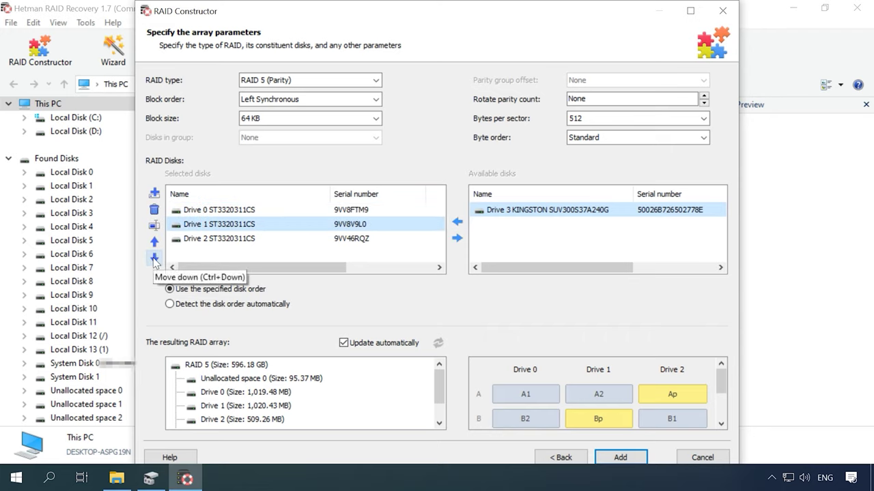
Insert an empty disk at the end of the selected RAID disks and remove it again.
left_click(156, 194)
left_click(195, 253)
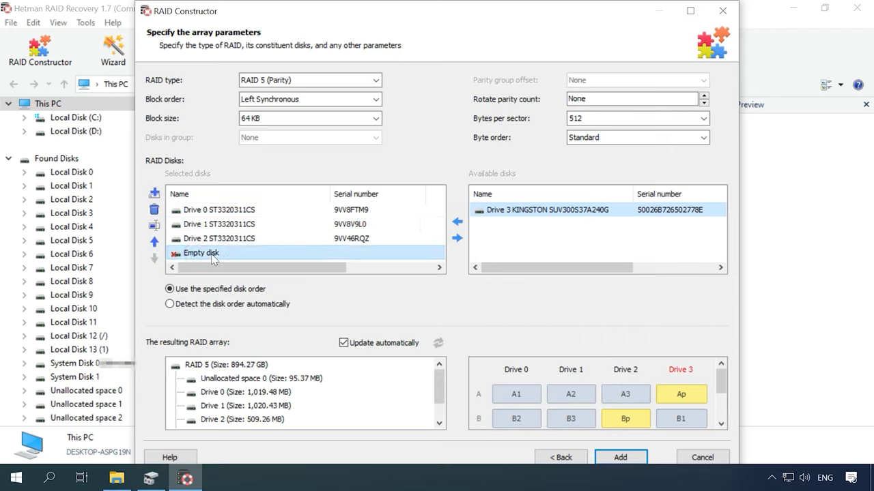
left_click(155, 210)
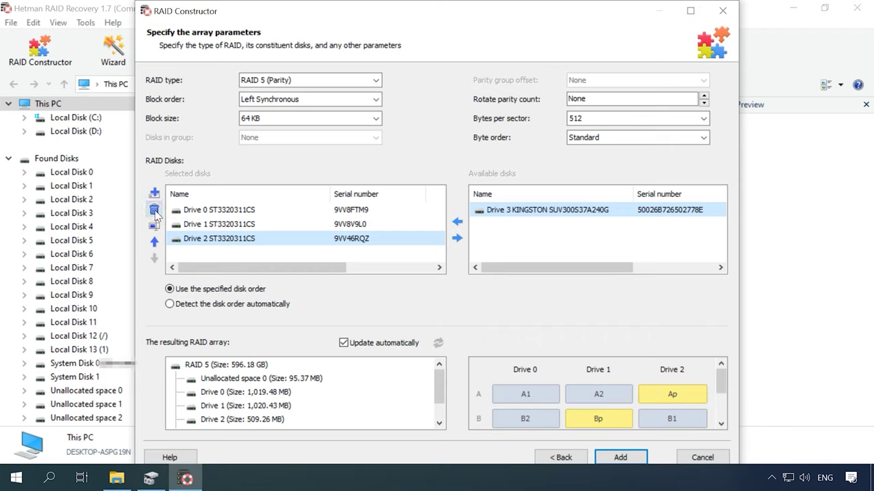
Check the partitions of the resulting RAID 5 array and add the array to the program.
left_click(221, 382)
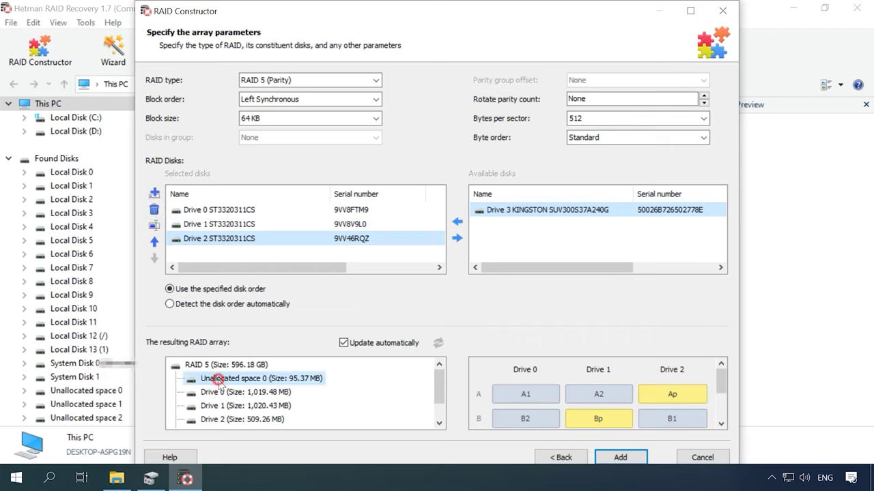
left_click(226, 420)
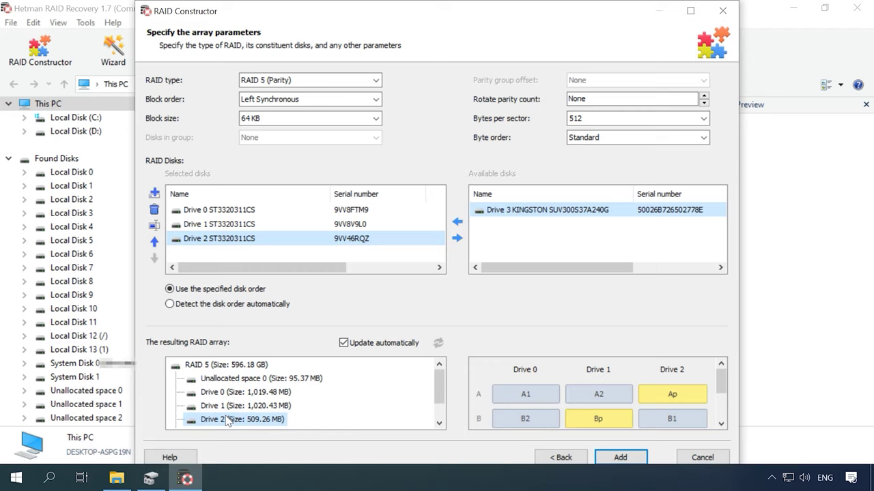
scroll(227, 420, "down", 1)
left_click(232, 408)
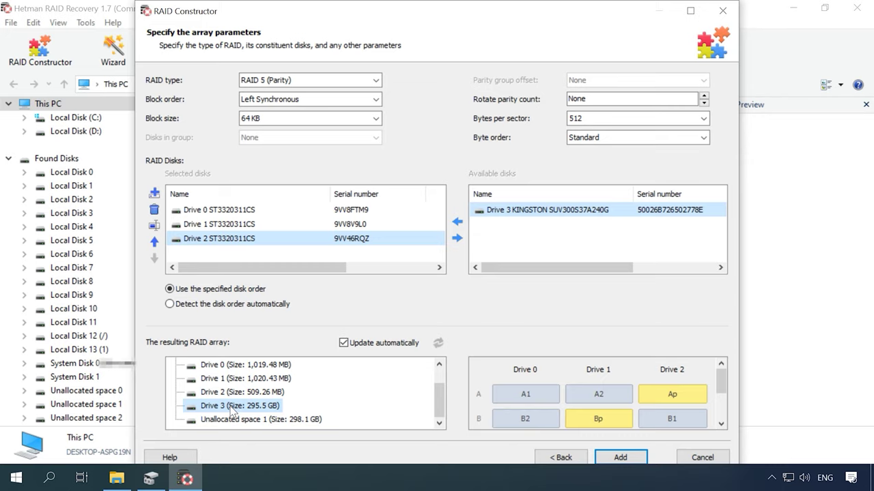
left_click(621, 459)
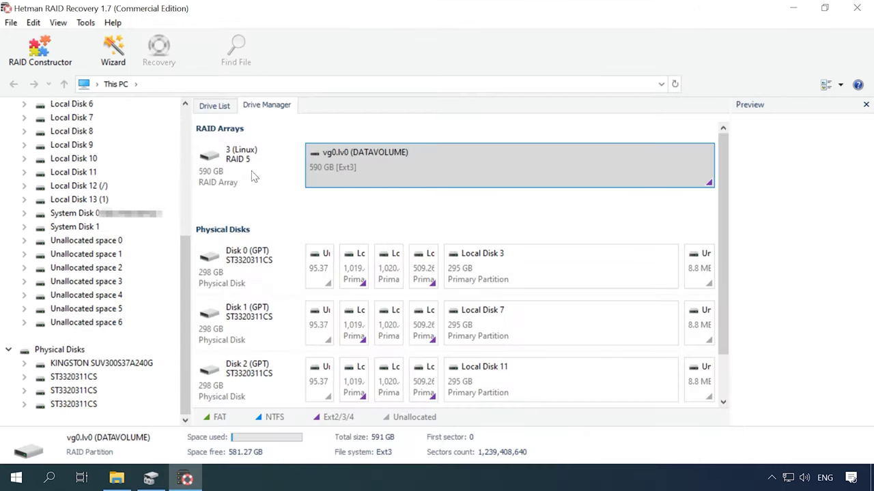
Run a fast scan of the vg0.lv0 (DATAVOLUME) partition on the 3 (Linux) RAID 5 array.
left_click(256, 172)
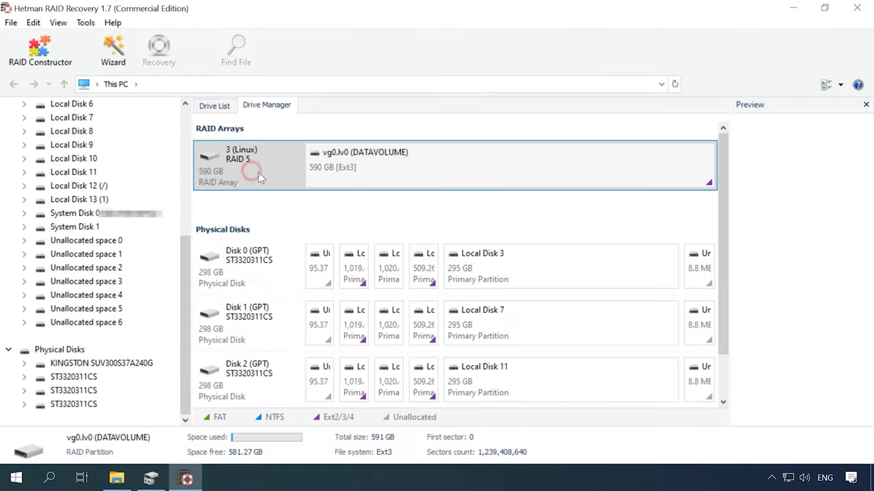
right_click(482, 175)
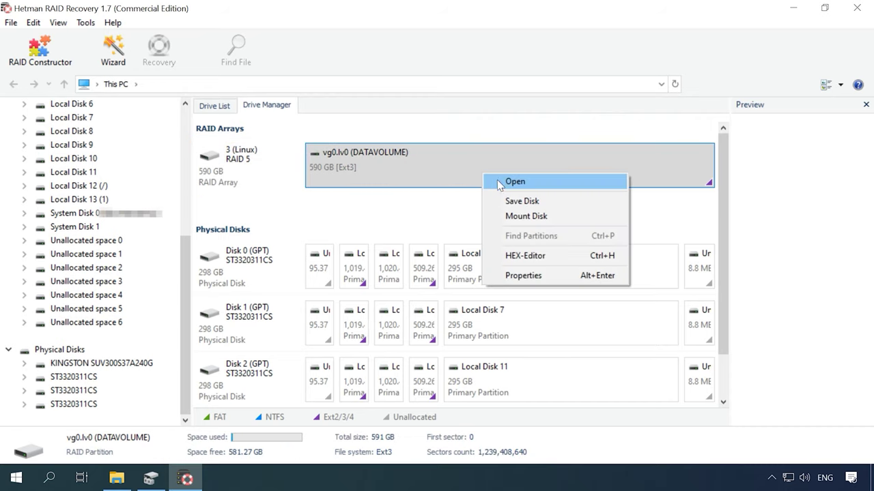
left_click(528, 184)
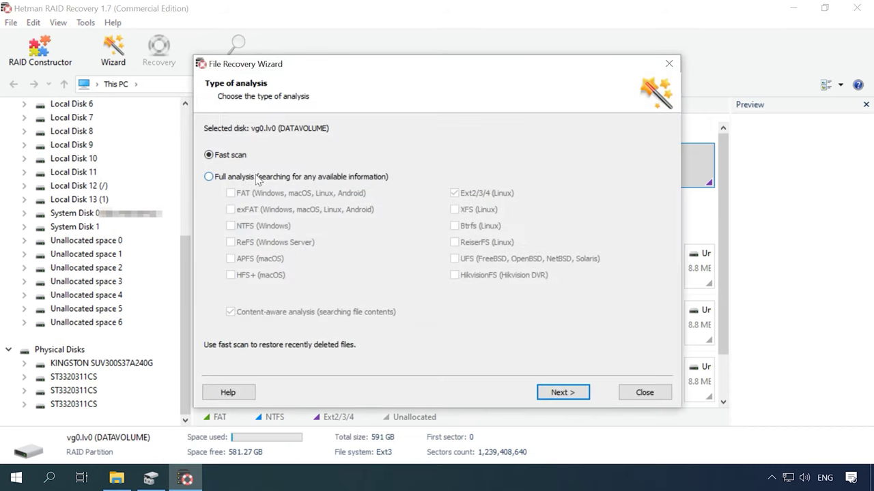
left_click(571, 396)
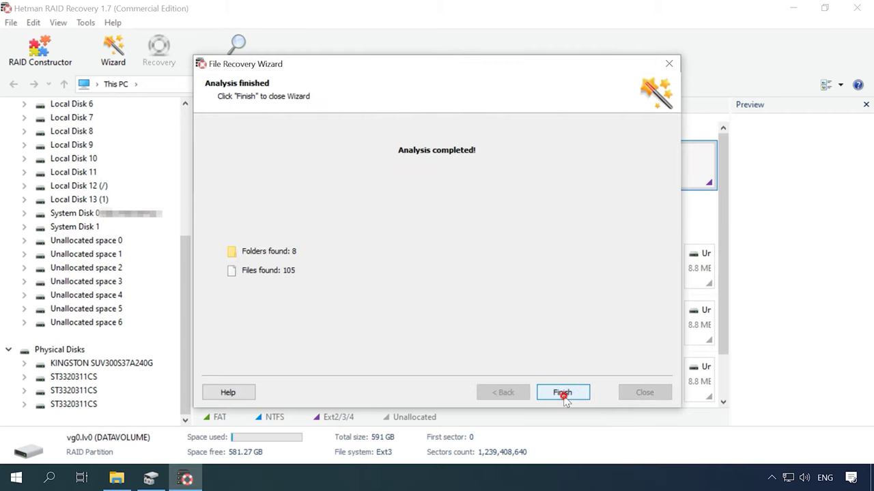
left_click(562, 393)
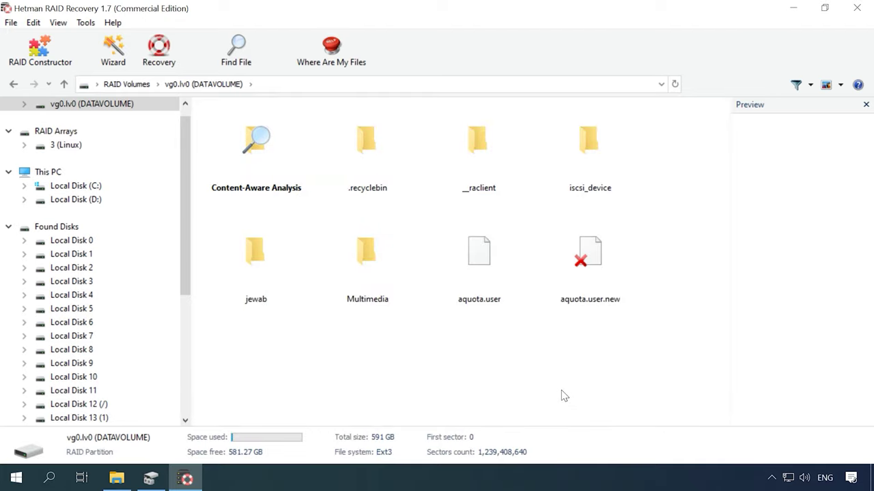
Open the Multimedia folder on DATAVOLUME, preview 030.jpg and select the images 028.jpg to 030.jpg.
double_click(374, 280)
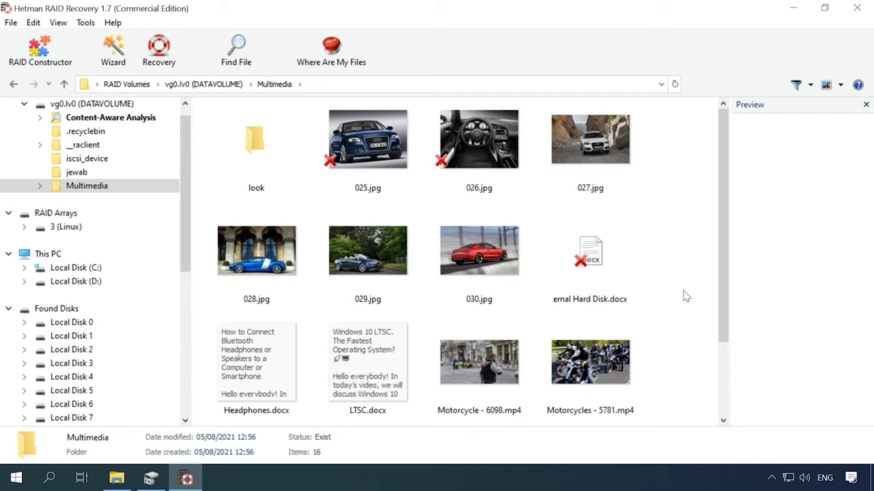
left_click(485, 283)
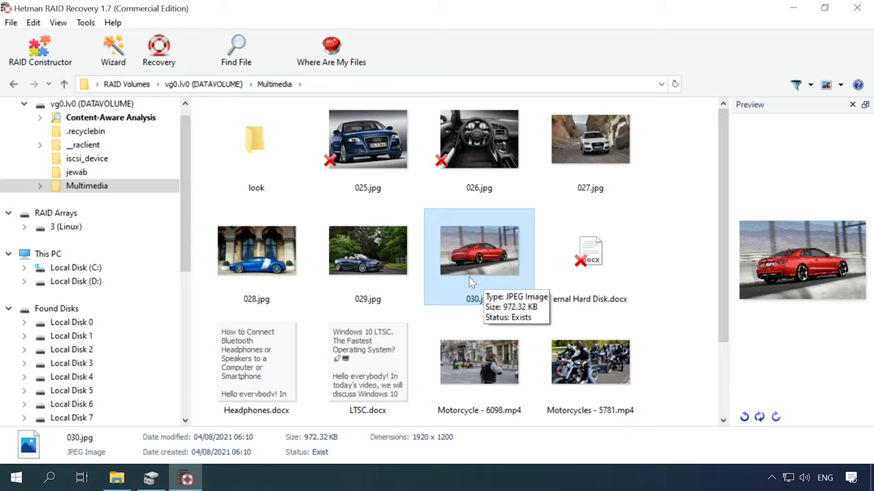
left_click(277, 265, "shift")
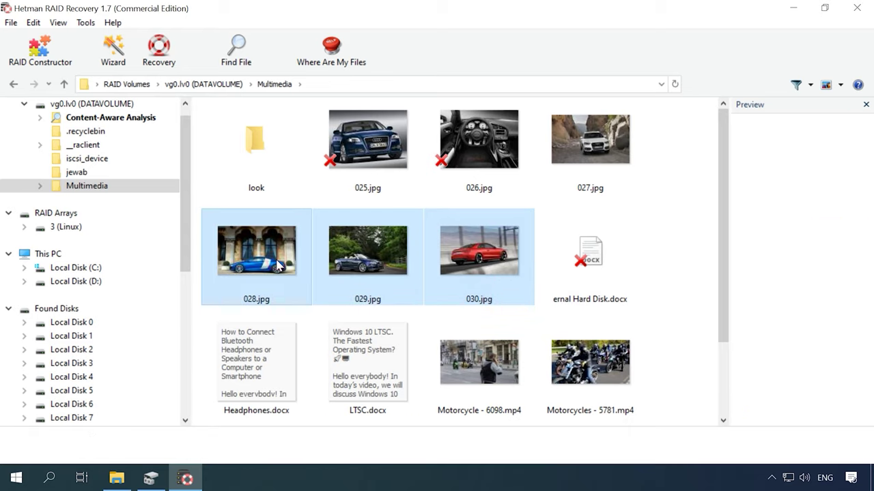
Recover the selected images to the hard disk folder C:\20\, keeping folder structure and alternate data streams.
left_click(167, 68)
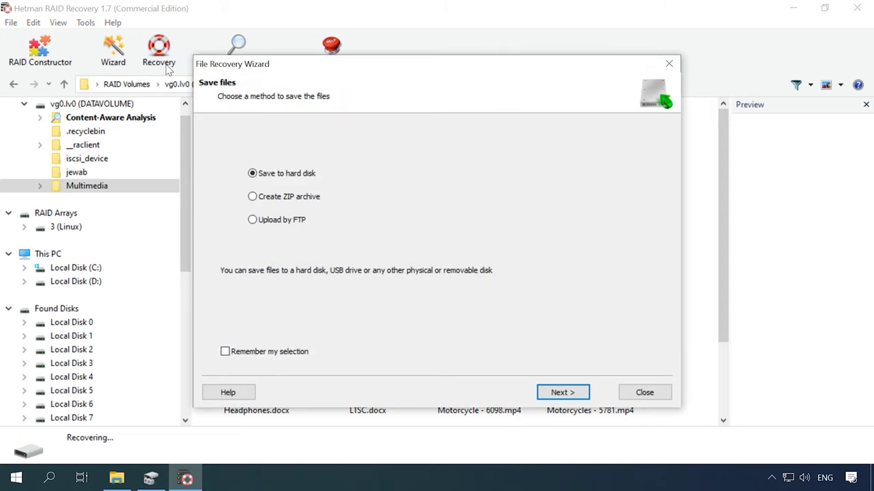
left_click(577, 392)
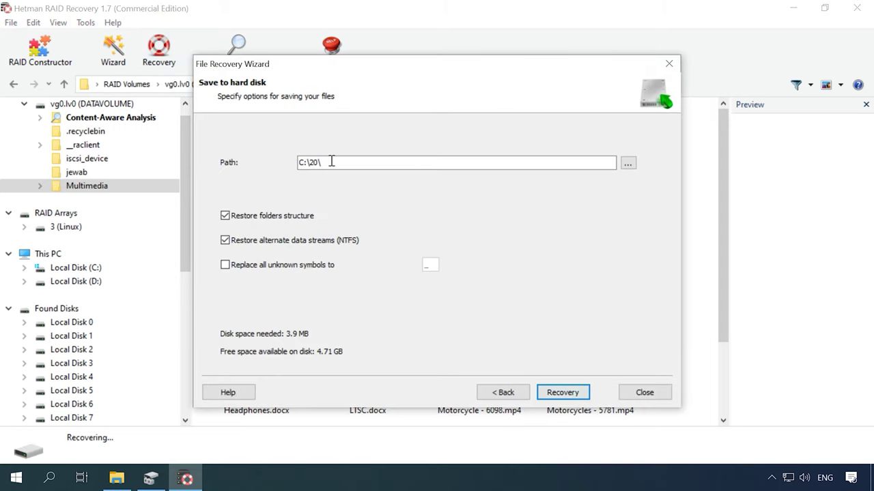
left_click(567, 394)
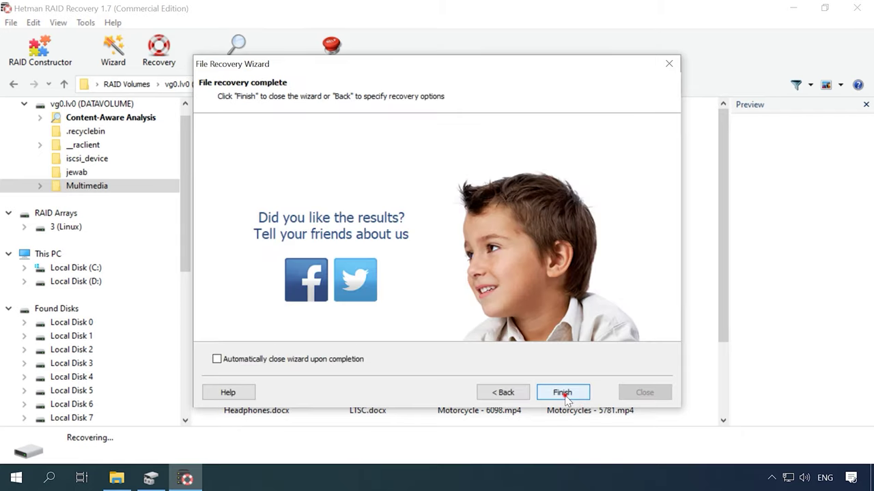